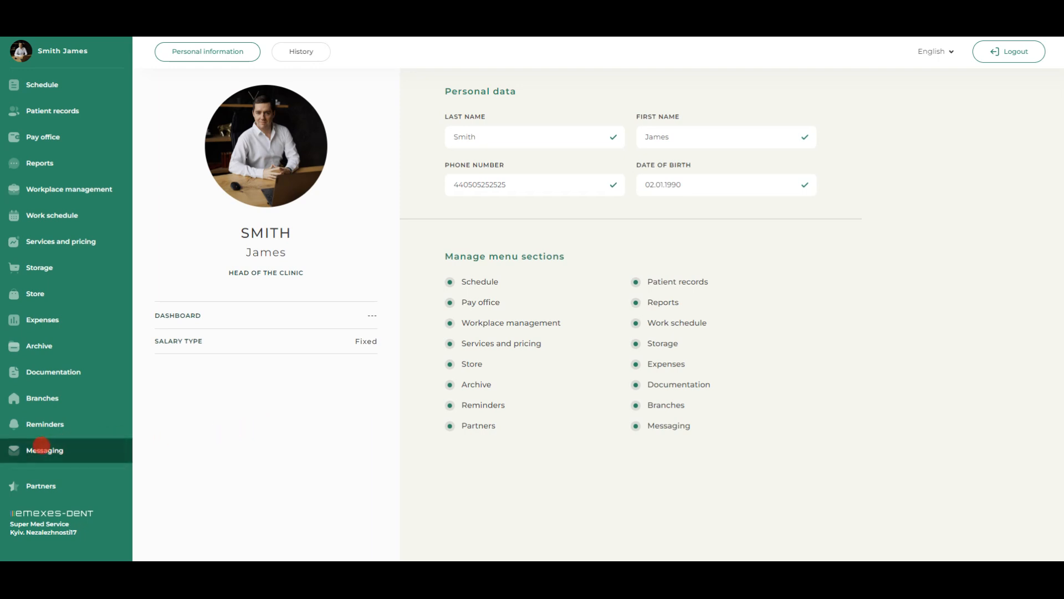
click(47, 448)
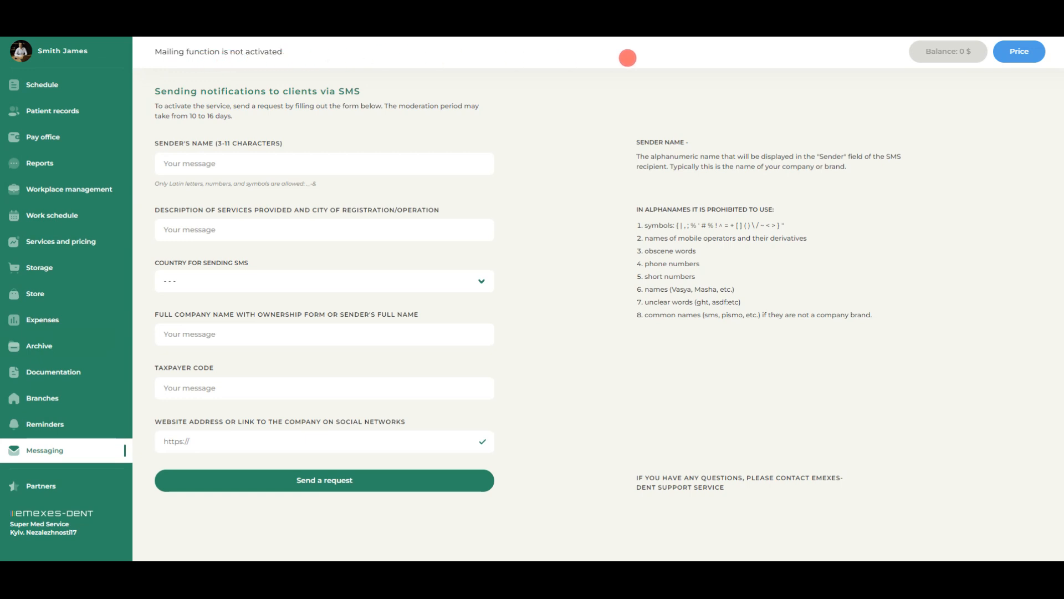
click(1018, 51)
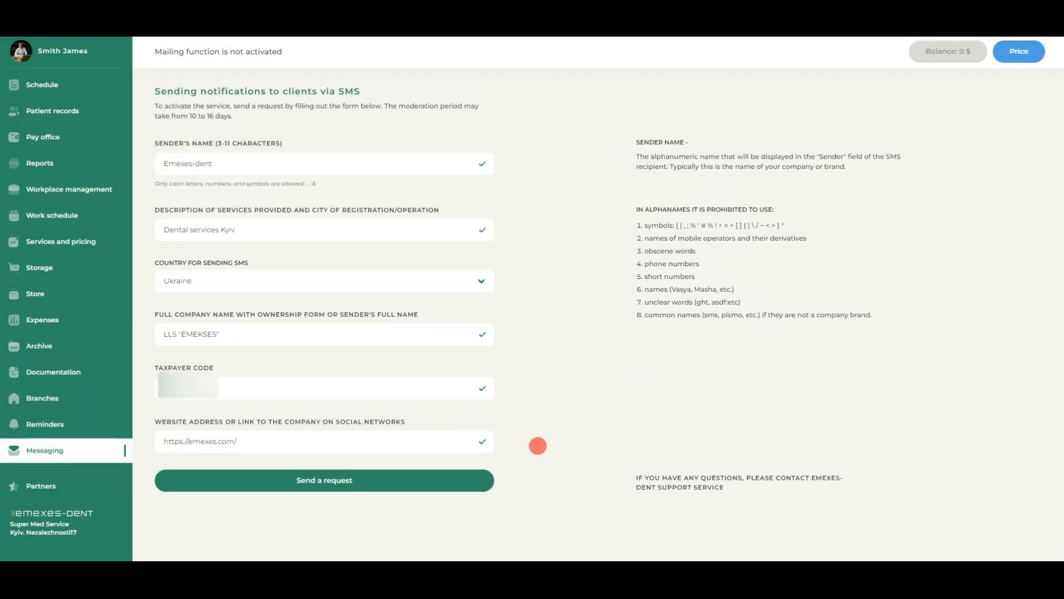
click(322, 480)
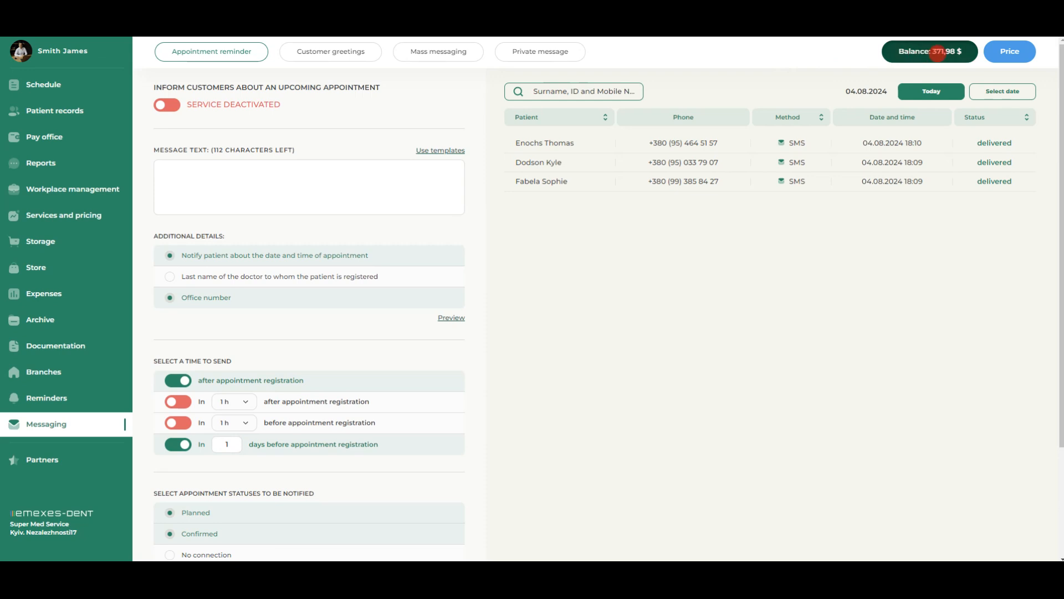
Review the messaging balance's top-up history and funds expenditure, and return to the messaging section
click(937, 54)
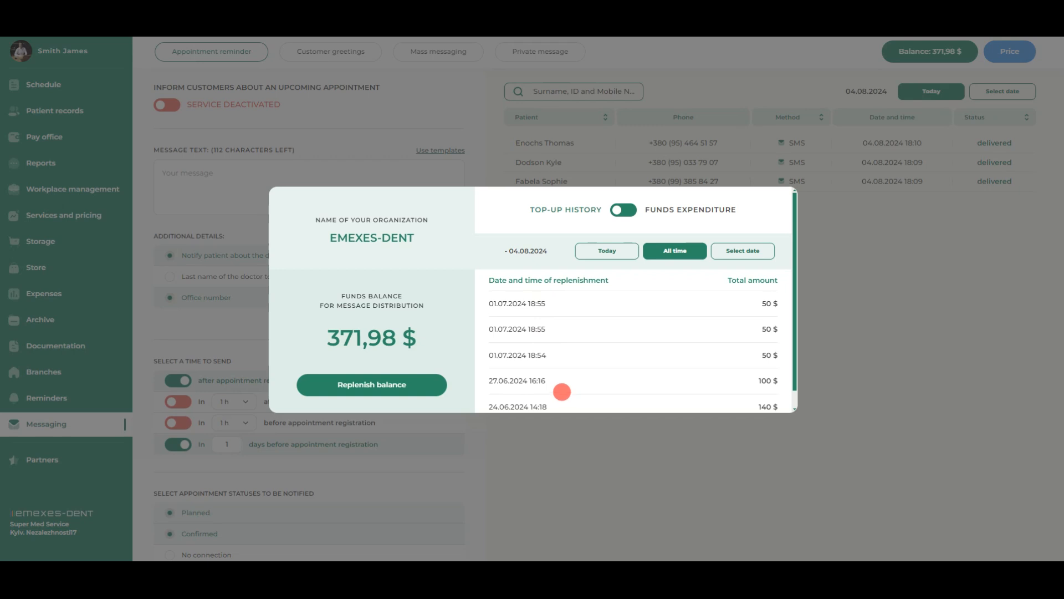
click(625, 209)
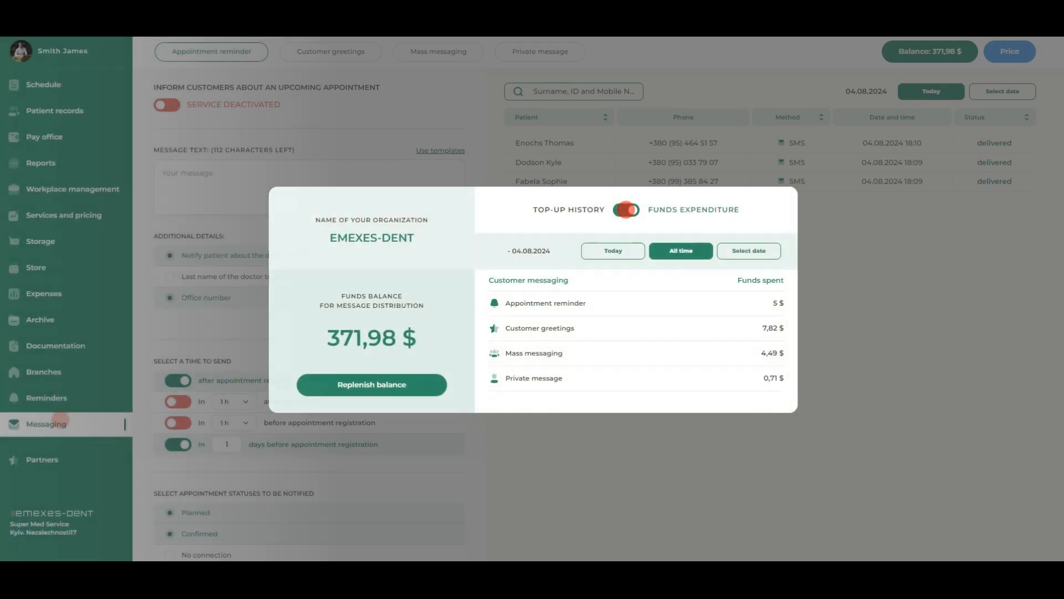
click(60, 421)
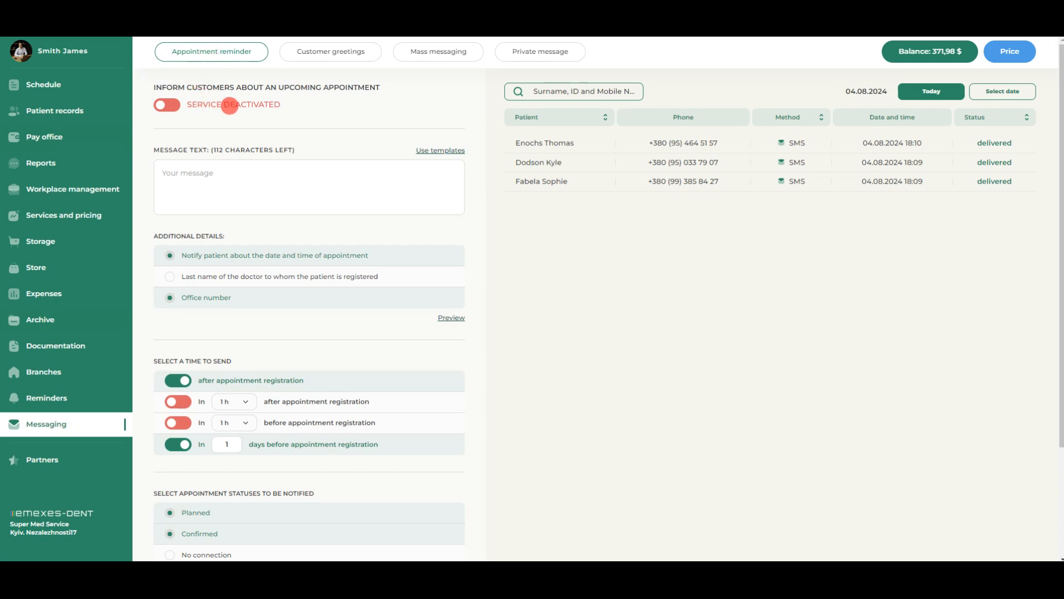
Activate appointment reminders and save an "Appointment Reminder" template with the patient name snippet, reading "{{client_name}}, you are scheduled for an appointment at our clinic, at:"
click(175, 103)
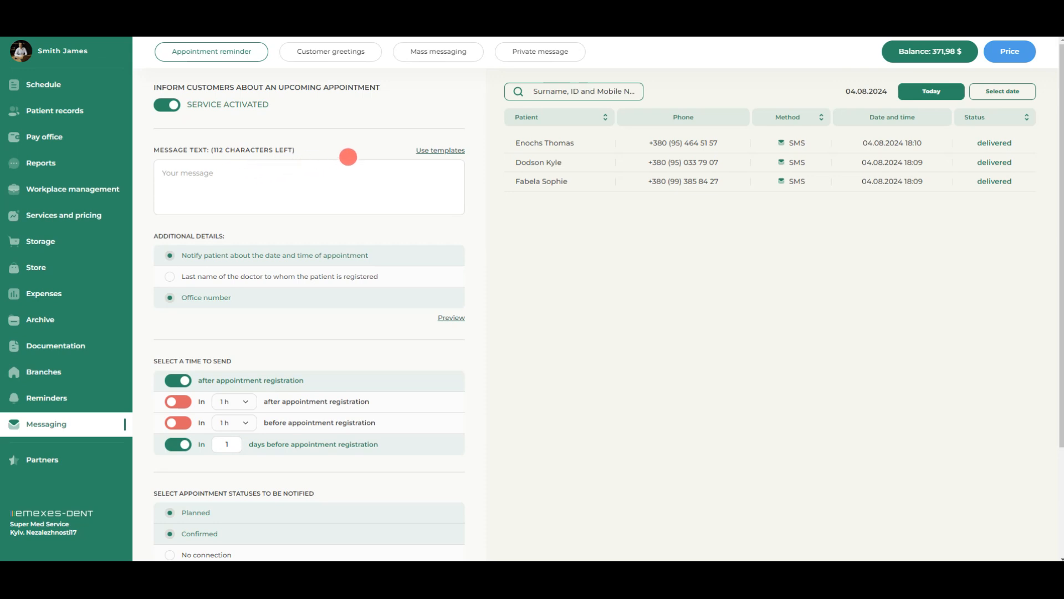
click(440, 151)
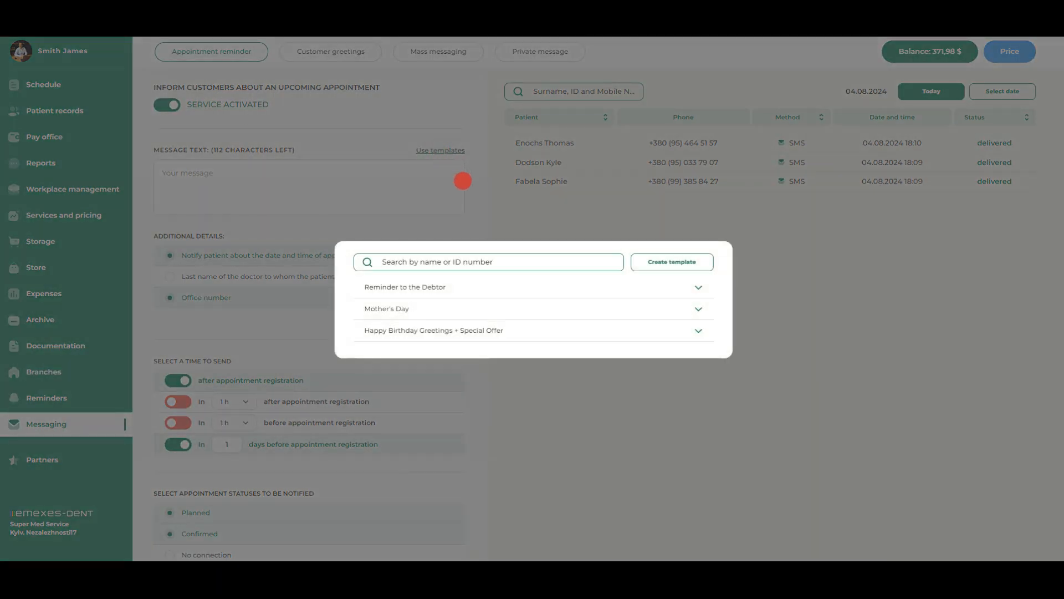
click(681, 259)
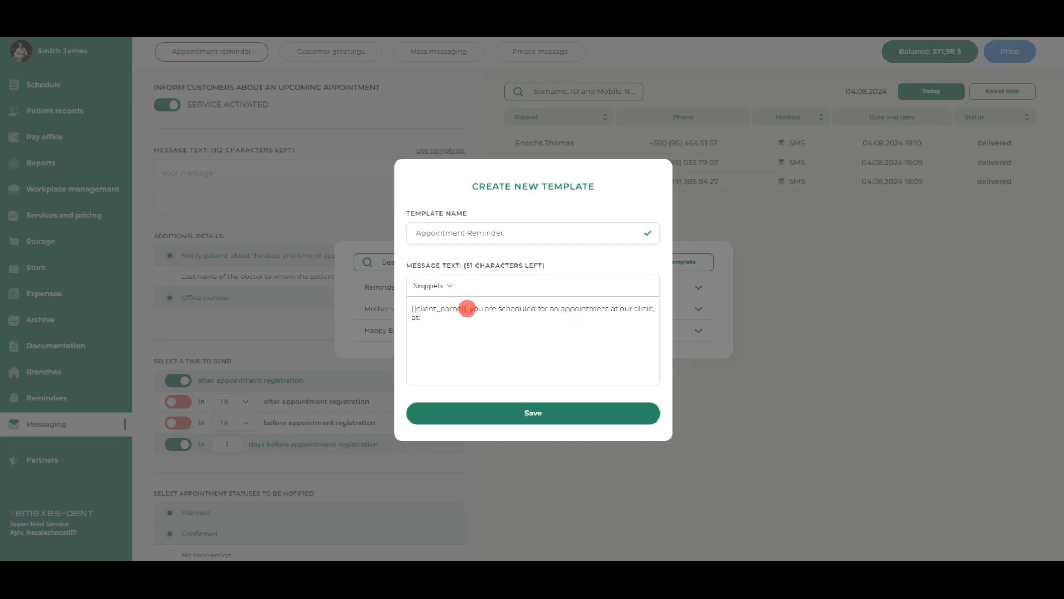
key(BackSpace)
key(BackSpace)
key(BackSpace)
key(BackSpace)
key(BackSpace)
key(BackSpace)
key(BackSpace)
key(BackSpace)
key(BackSpace)
key(BackSpace)
key(BackSpace)
key(BackSpace)
key(BackSpace)
key(BackSpace)
key(BackSpace)
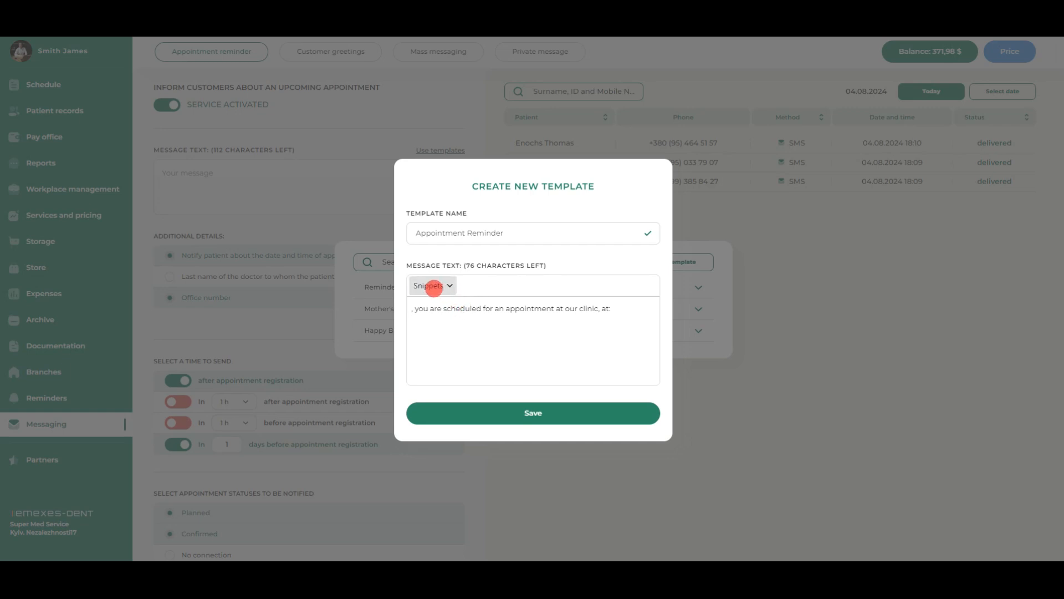
click(433, 286)
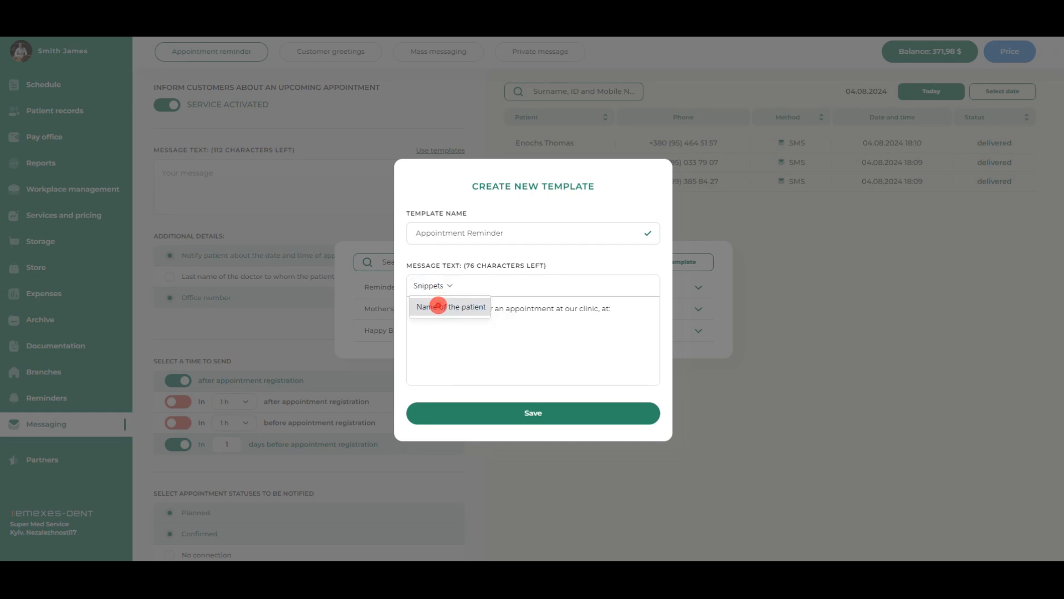
click(438, 306)
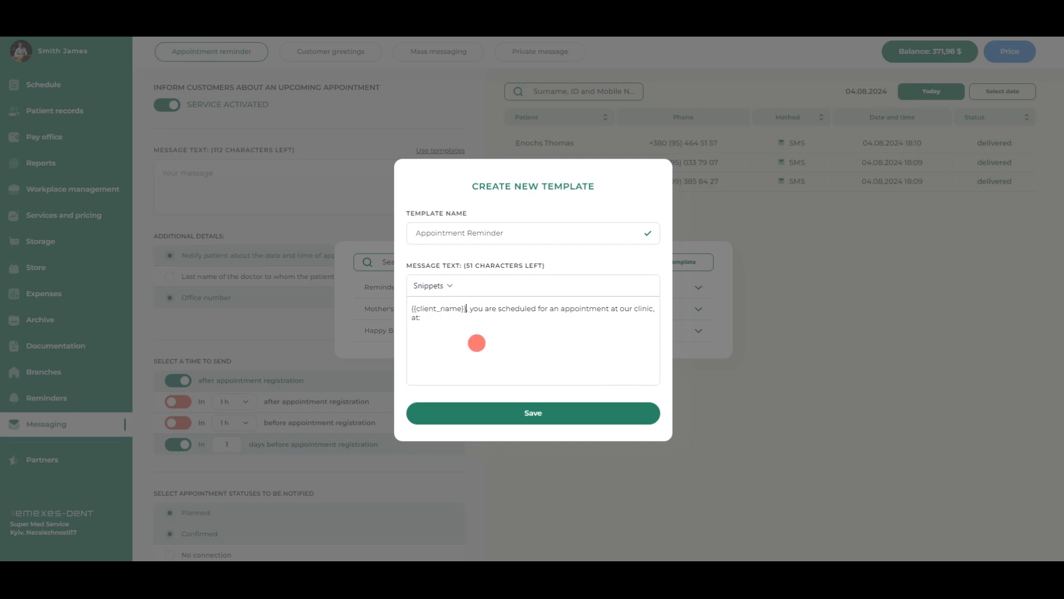
click(530, 412)
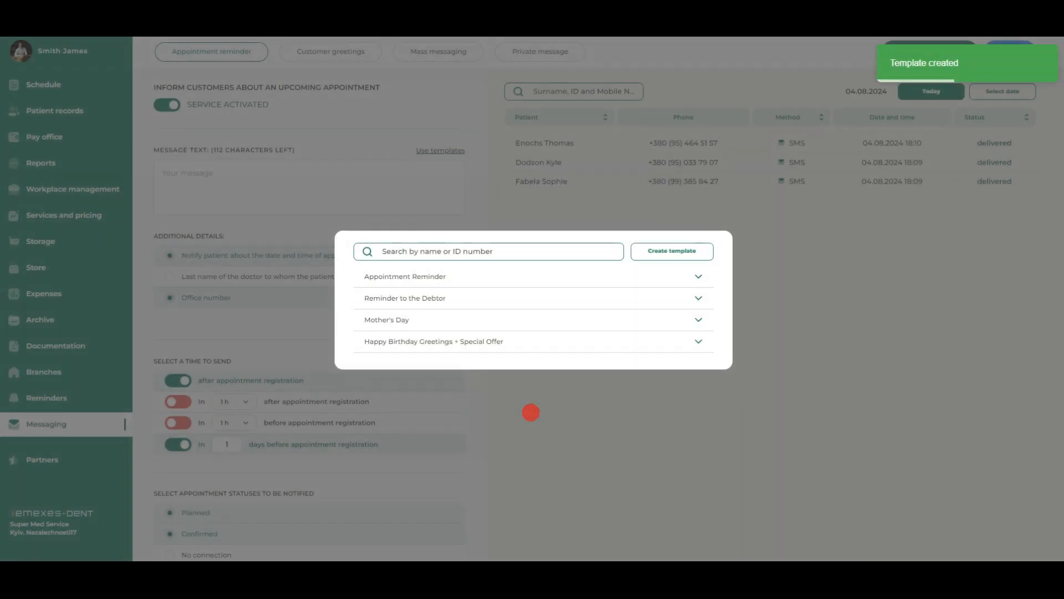
Apply the Appointment Reminder template and include the appointment date and time, the doctor's last name and the office number
click(581, 276)
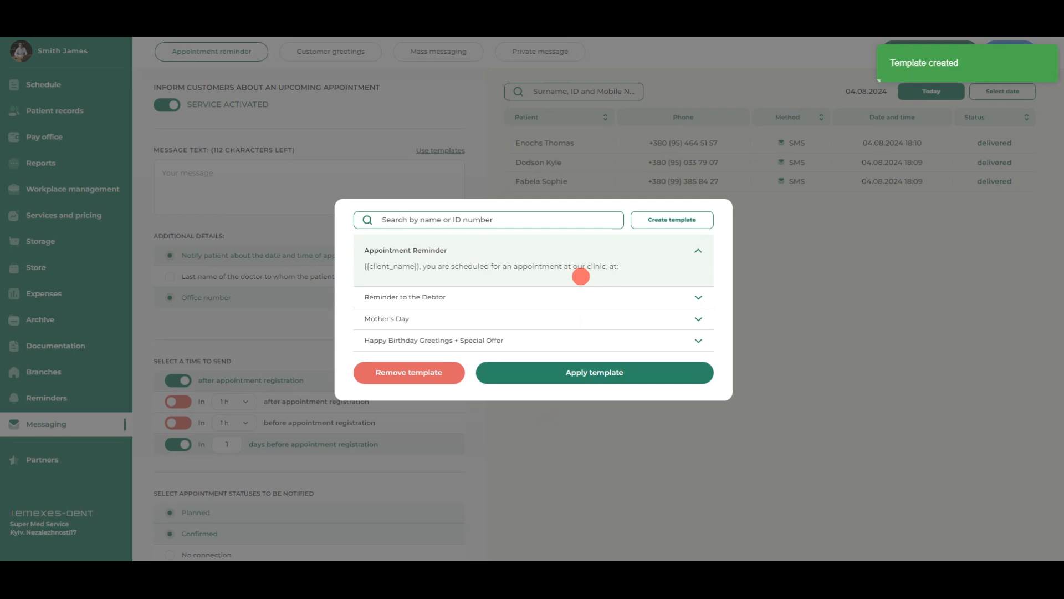
click(605, 368)
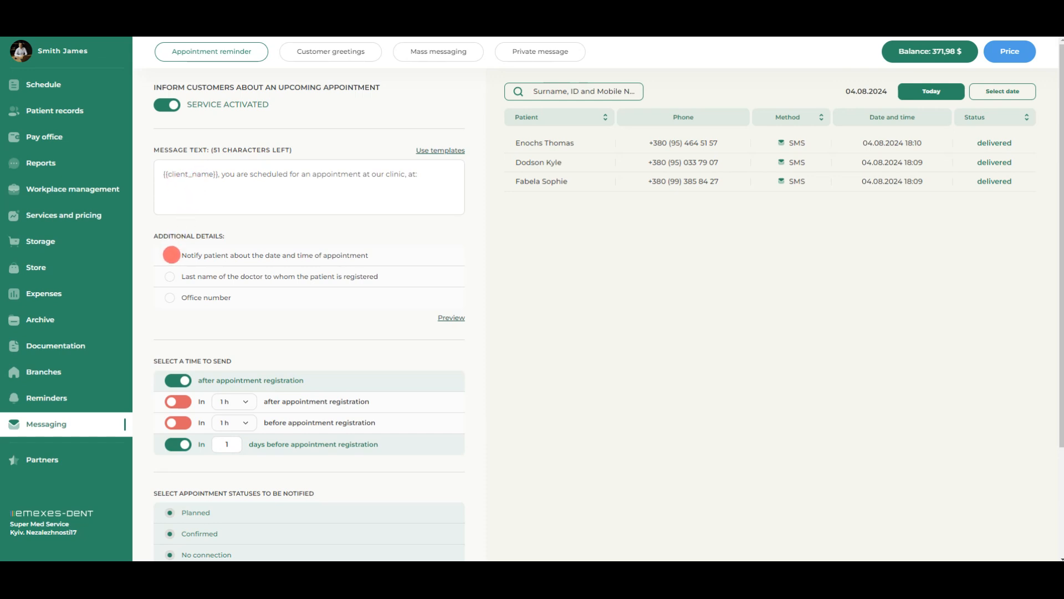
click(170, 255)
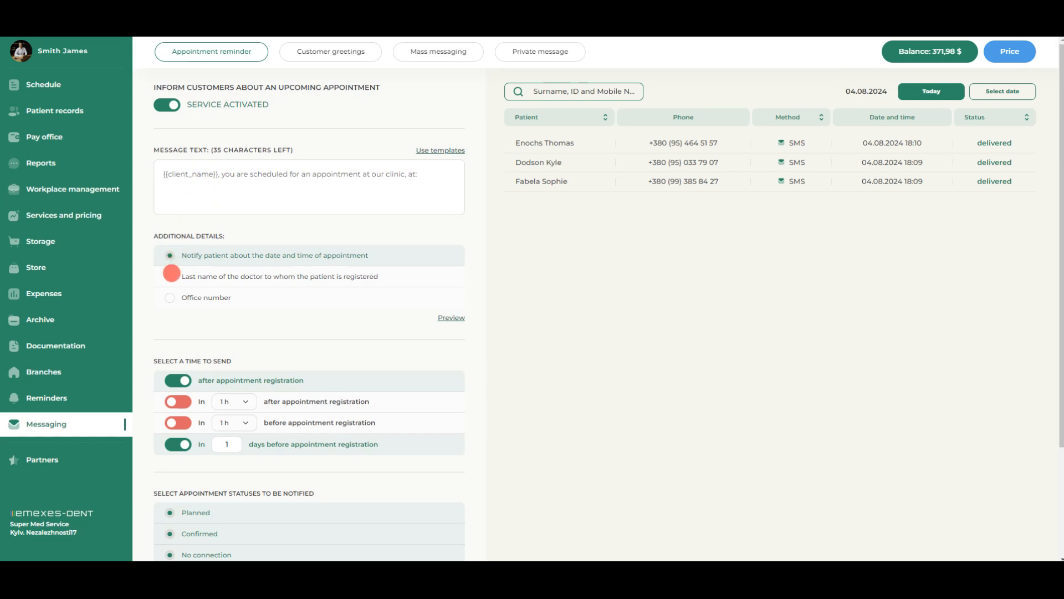
click(170, 276)
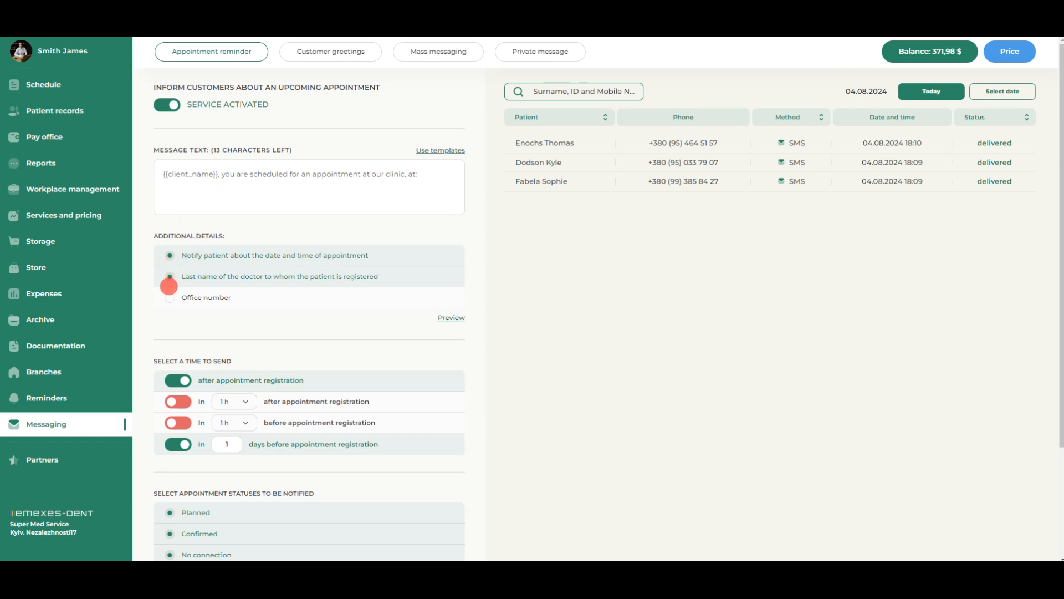
click(169, 298)
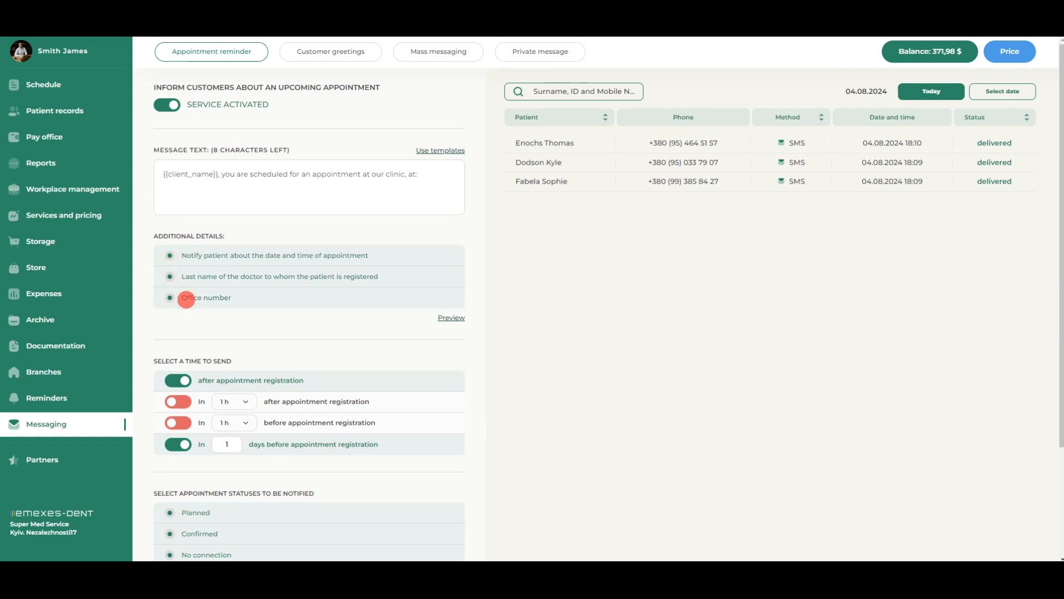
Preview the reminder message, exclude the No connection status from notifications and save the changes
click(451, 317)
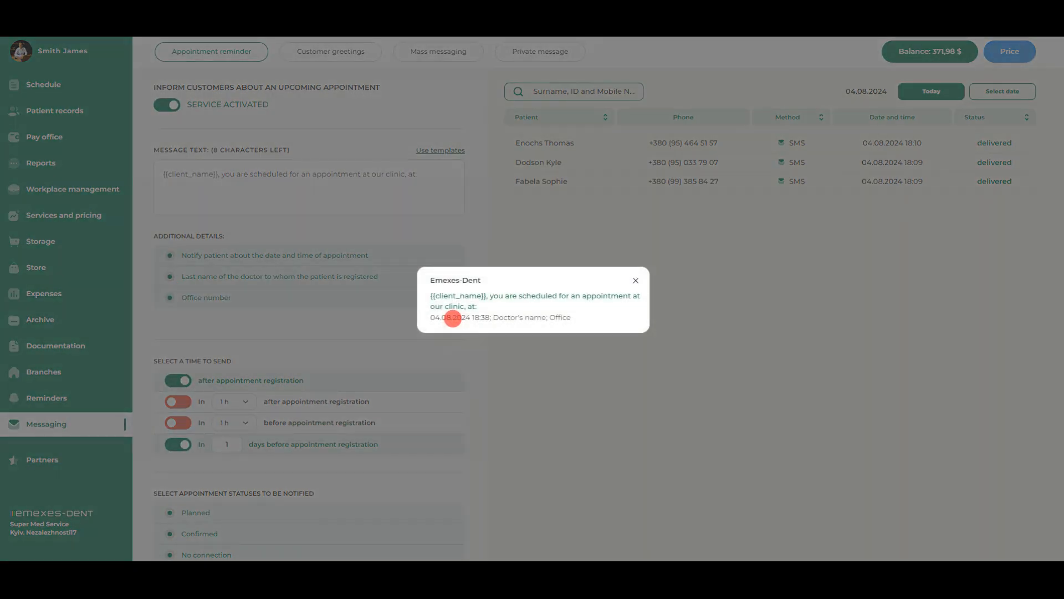
scroll(453, 318, down, 3)
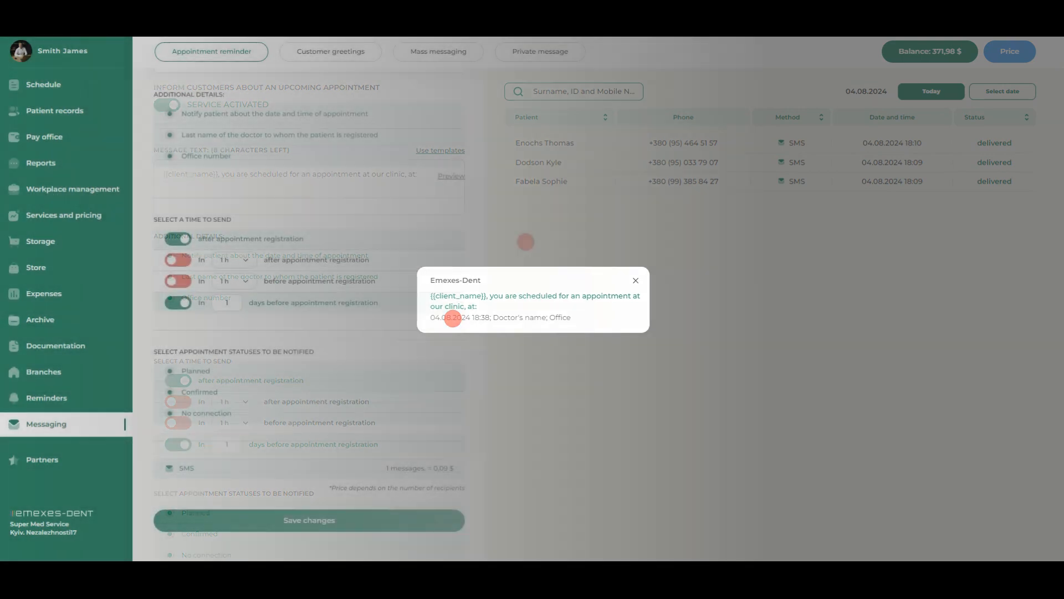
click(525, 241)
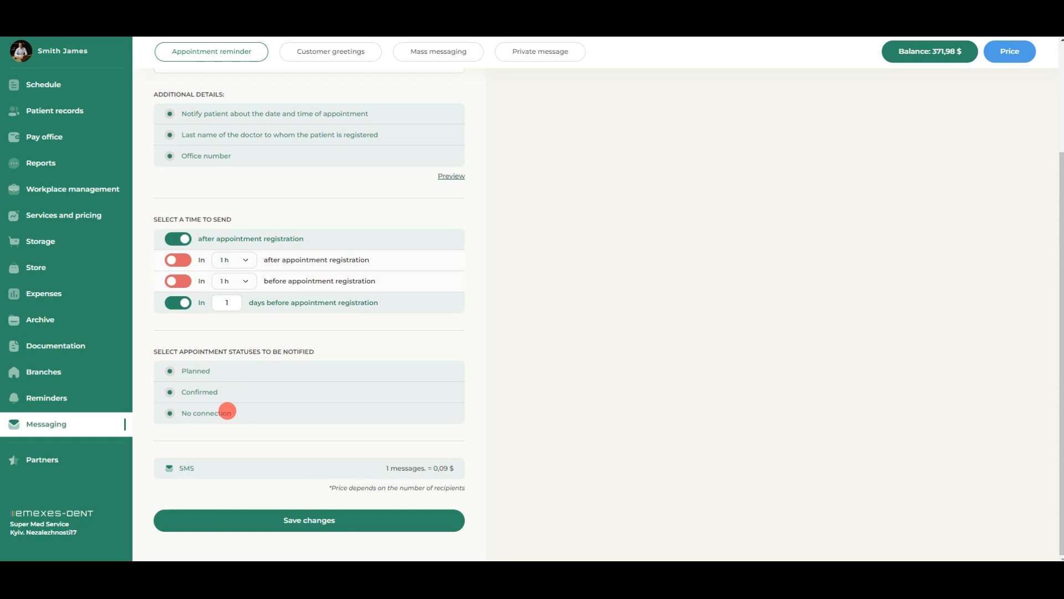
click(172, 410)
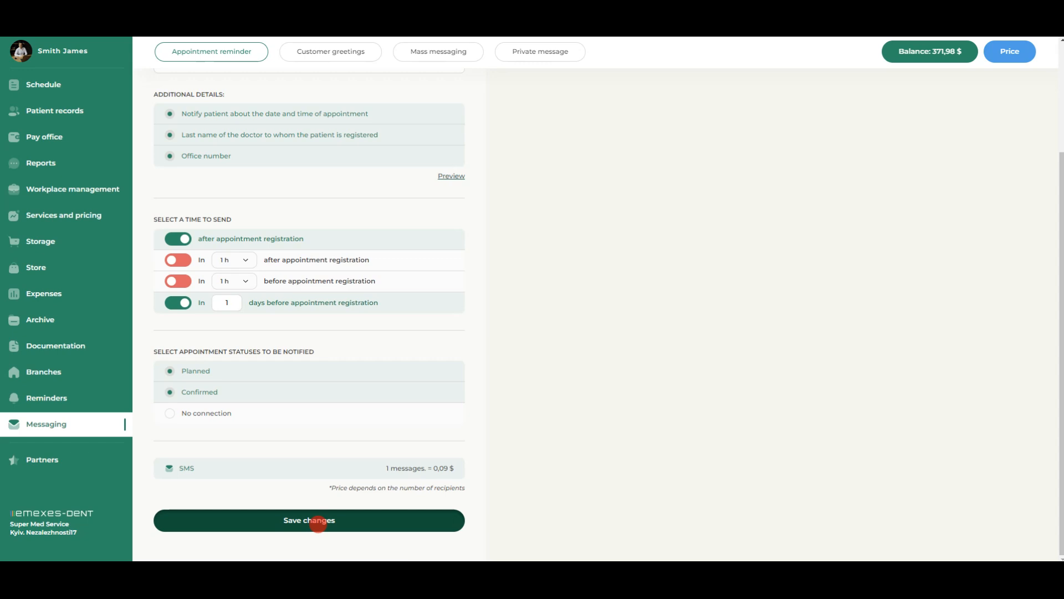
click(318, 522)
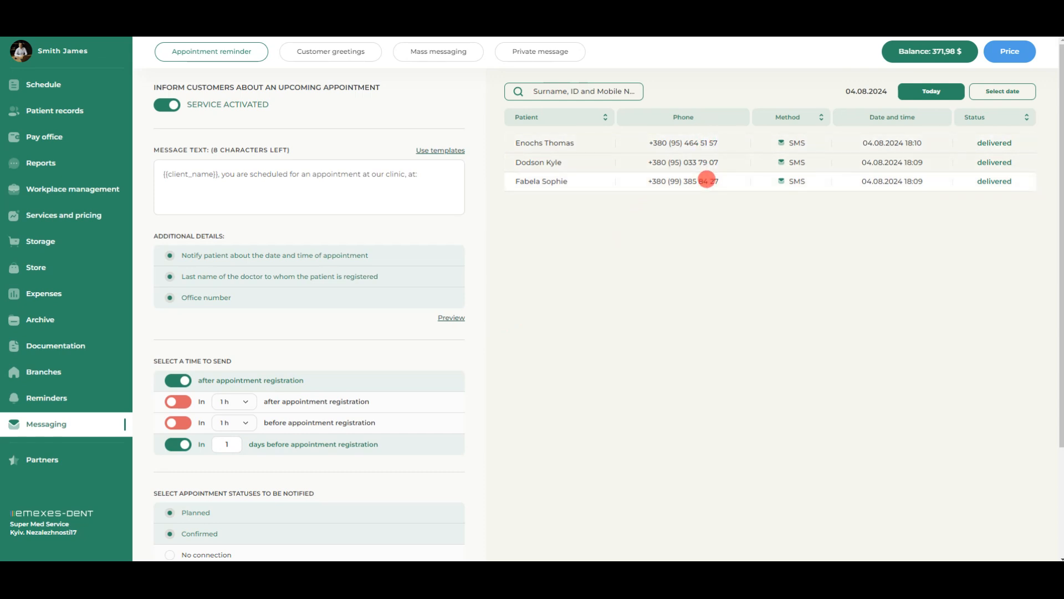
View the message sent to the first patient in the log and filter the log from 10 July to 4 August 2024
click(567, 143)
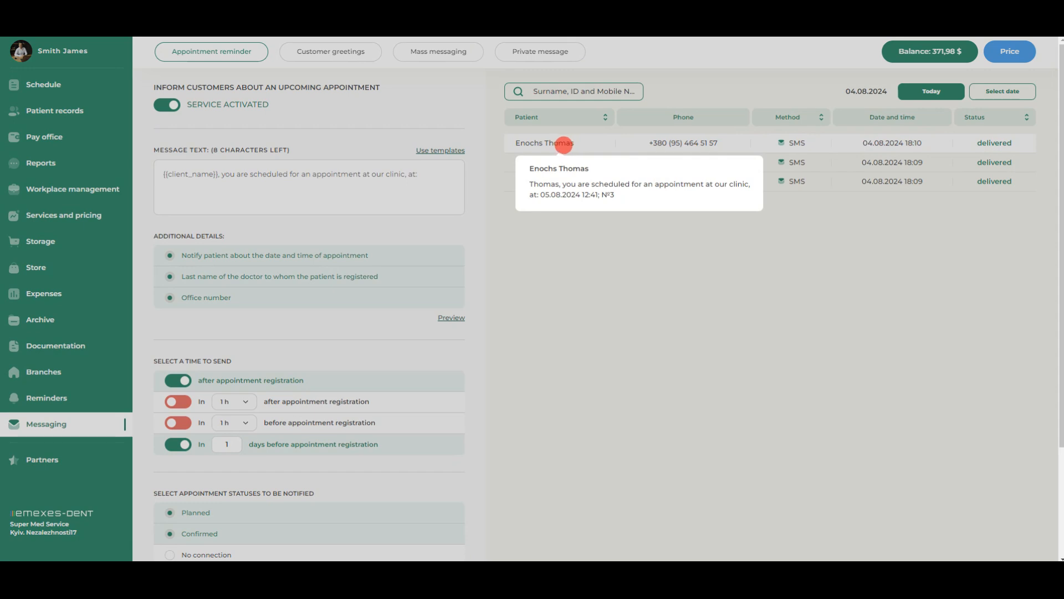
click(667, 123)
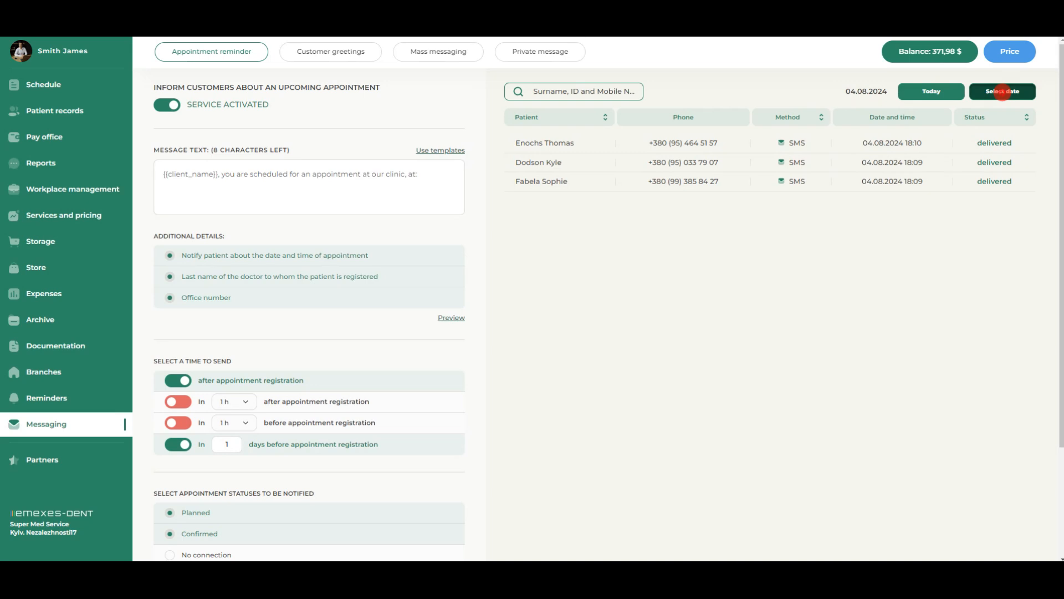
click(1002, 92)
click(932, 186)
click(1025, 252)
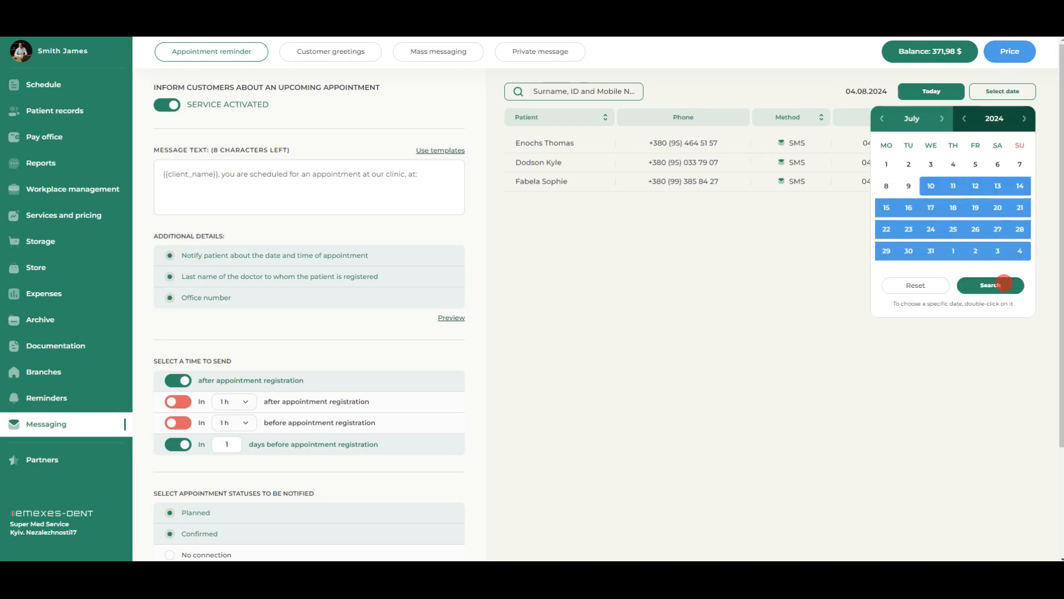
click(1004, 283)
Activate birthday greetings and save the text "{{client_name}}, Happy Birthday! During the next week, you will receive a 5% discount on all services at our clinic"
click(304, 51)
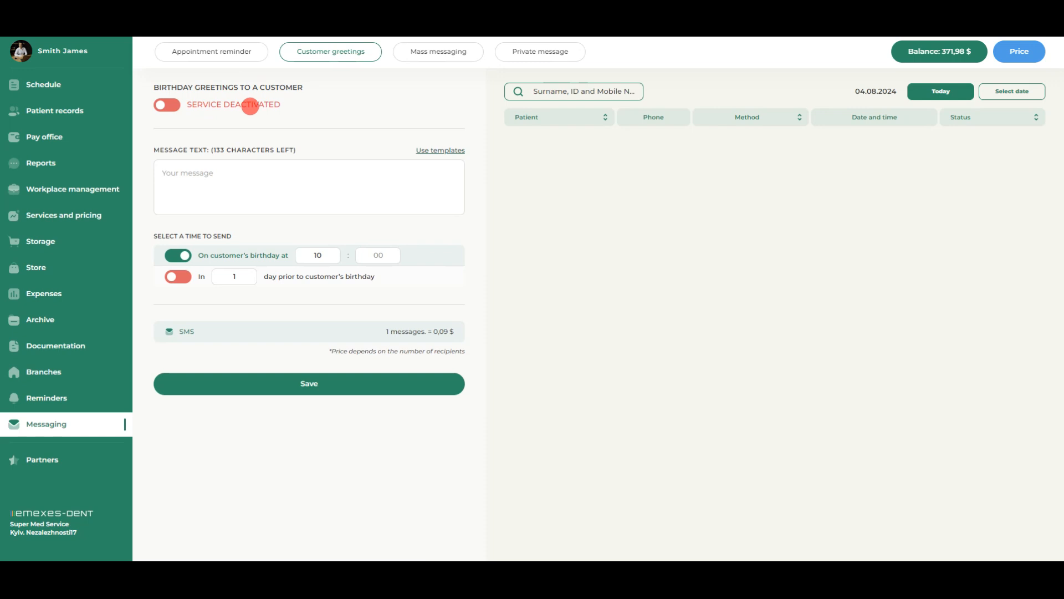
click(171, 104)
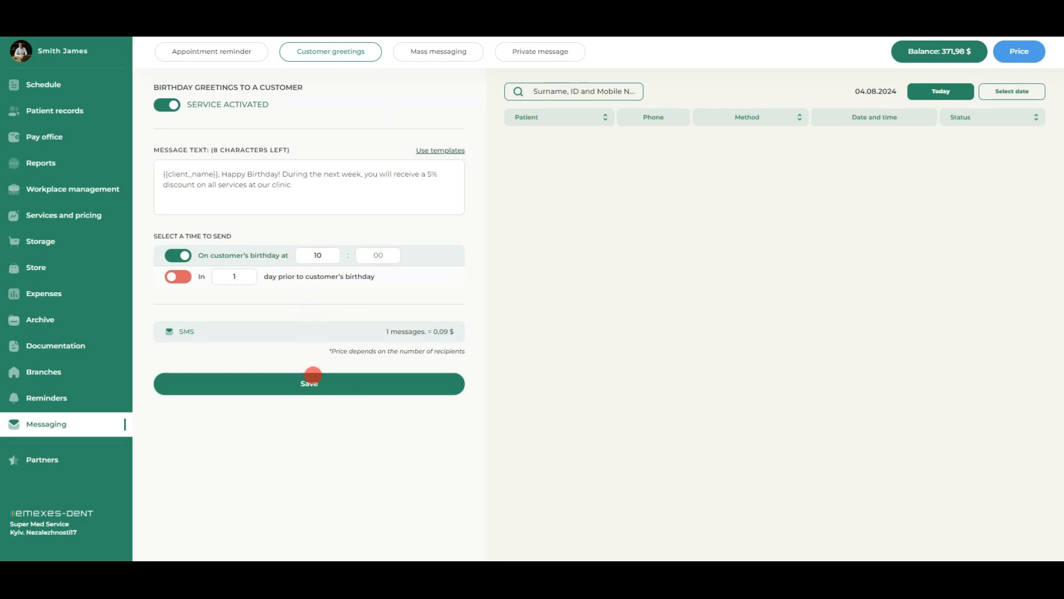
click(311, 382)
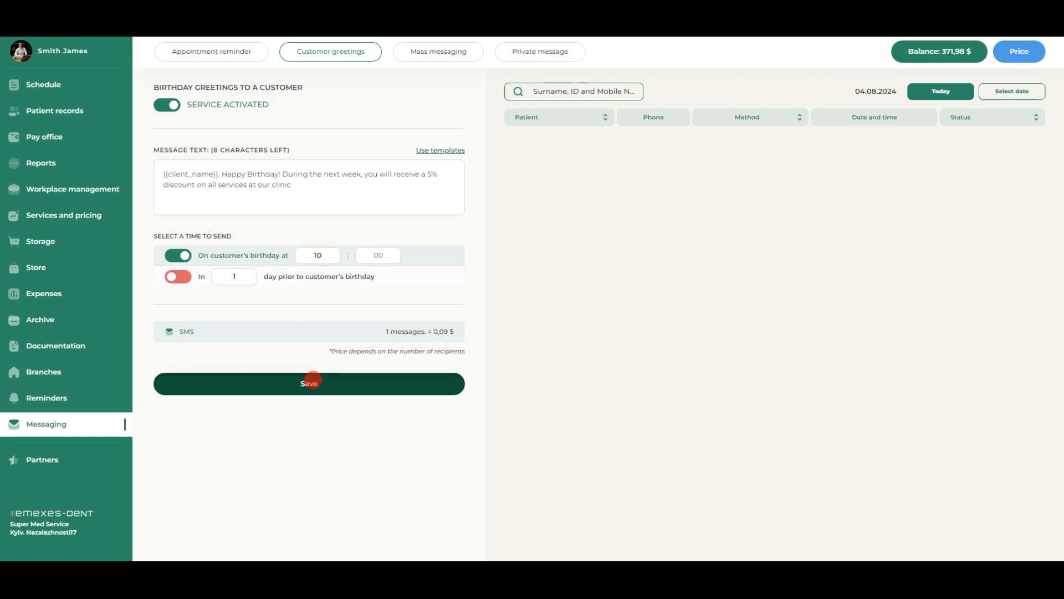
Prepare a mass message for women only reading "{{client_name}}, Happy Mother's Day! From 12.05 to 22.05, a 10% discount on clinic services applies to all women."
click(413, 53)
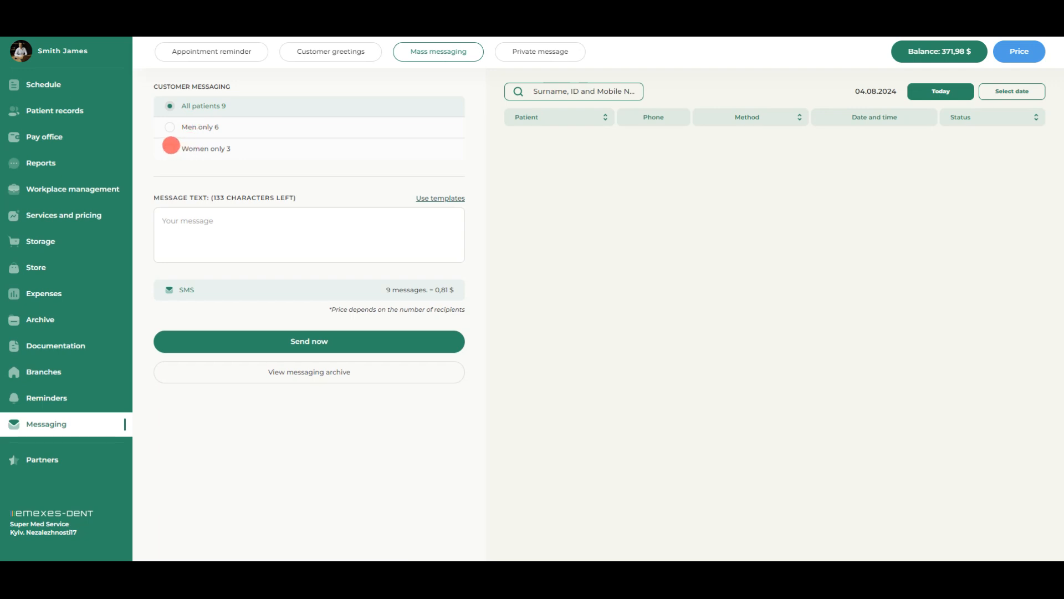
click(170, 147)
click(316, 235)
text({{client_name}}, Happy Mother's Day! From 12.05 to 22.05, a 10% discount on clinic services applies to all women.)
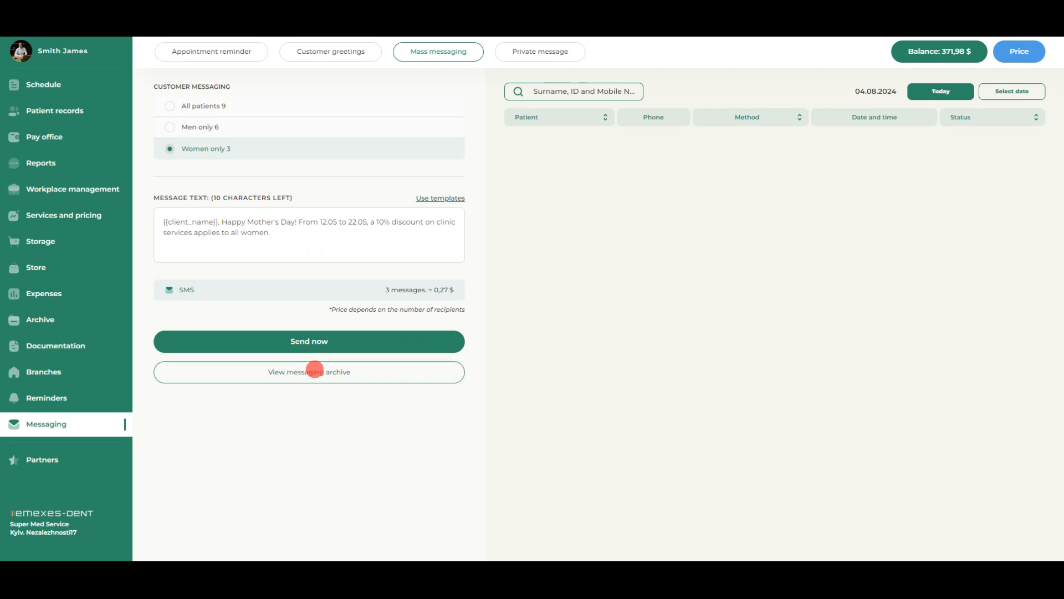
Address a private message to two customers reading "{{client_name}}, We remind you that you owe money to the clinic. Please pay it off as soon as possible"
click(530, 52)
click(429, 109)
click(331, 133)
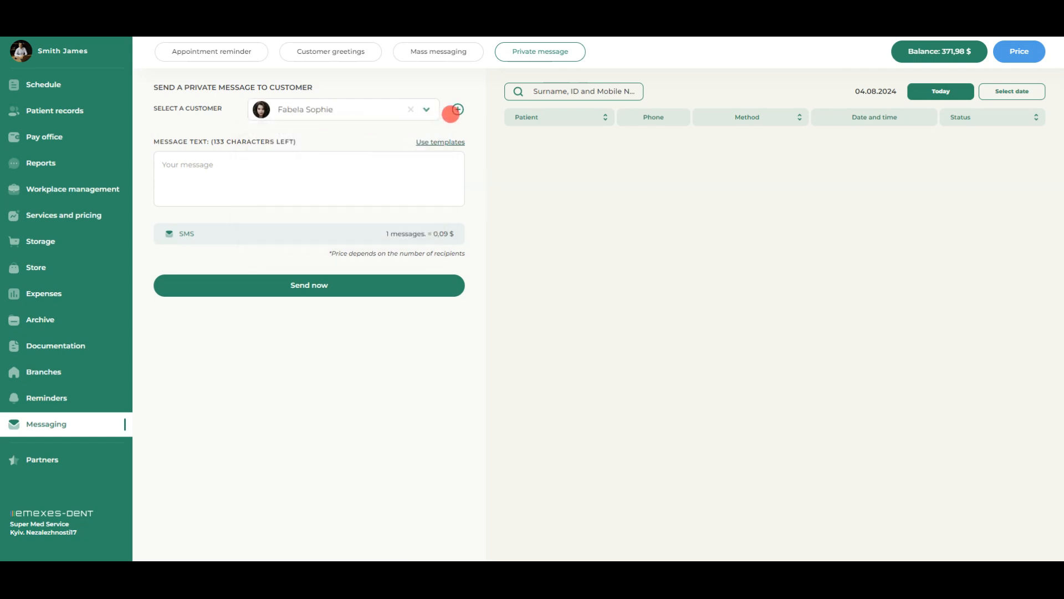
click(451, 113)
click(397, 138)
click(311, 190)
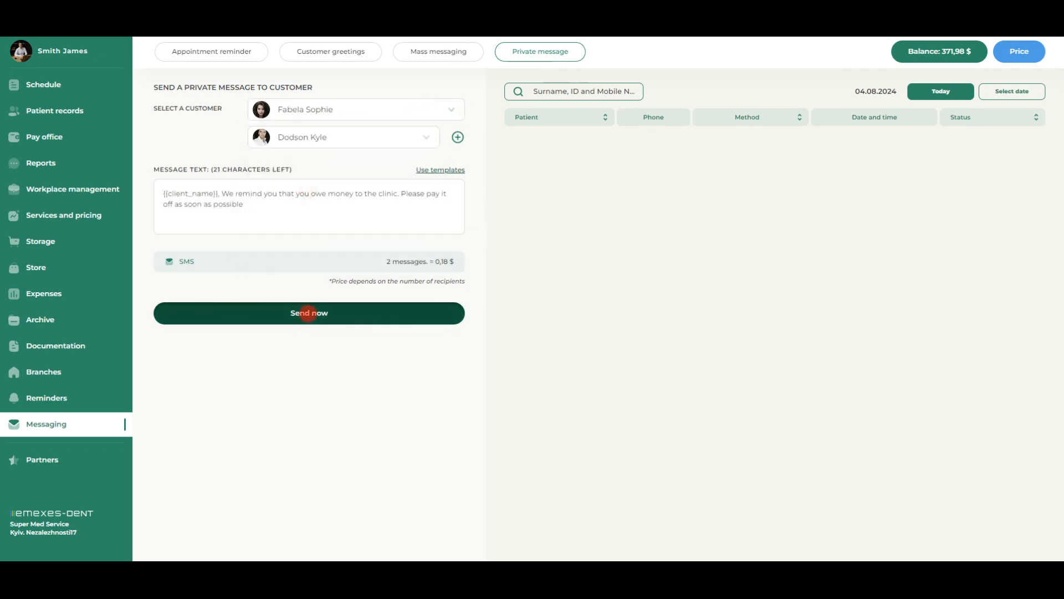